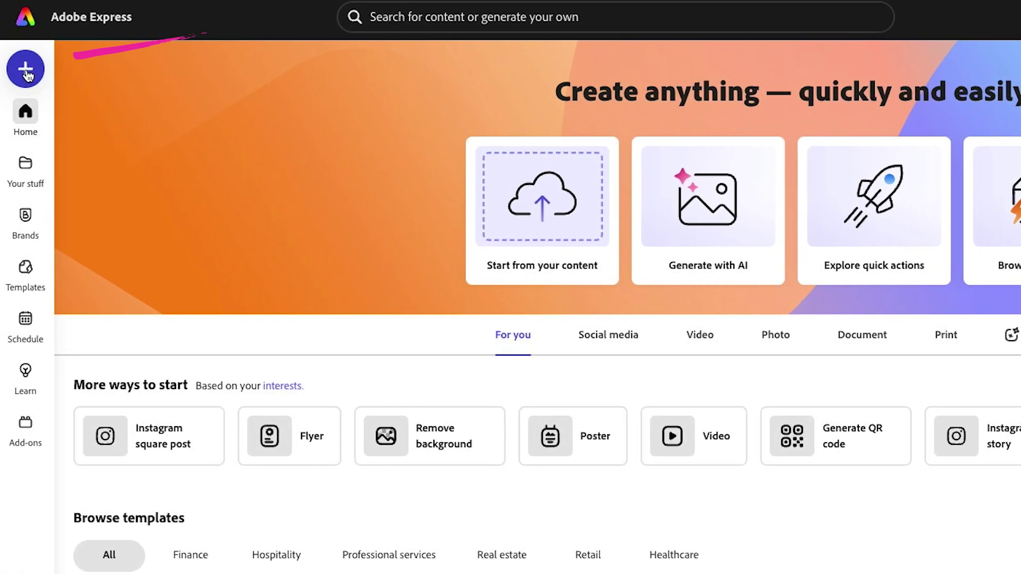
# From the + create menu, choose Import from other apps in the Get started dialog
pyautogui.click(22, 66)
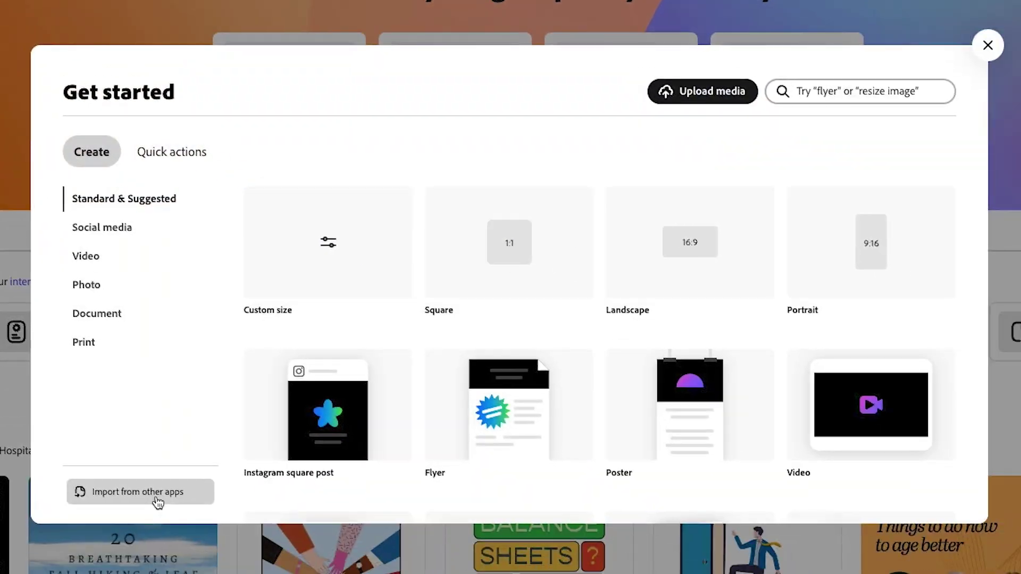
pyautogui.click(157, 500)
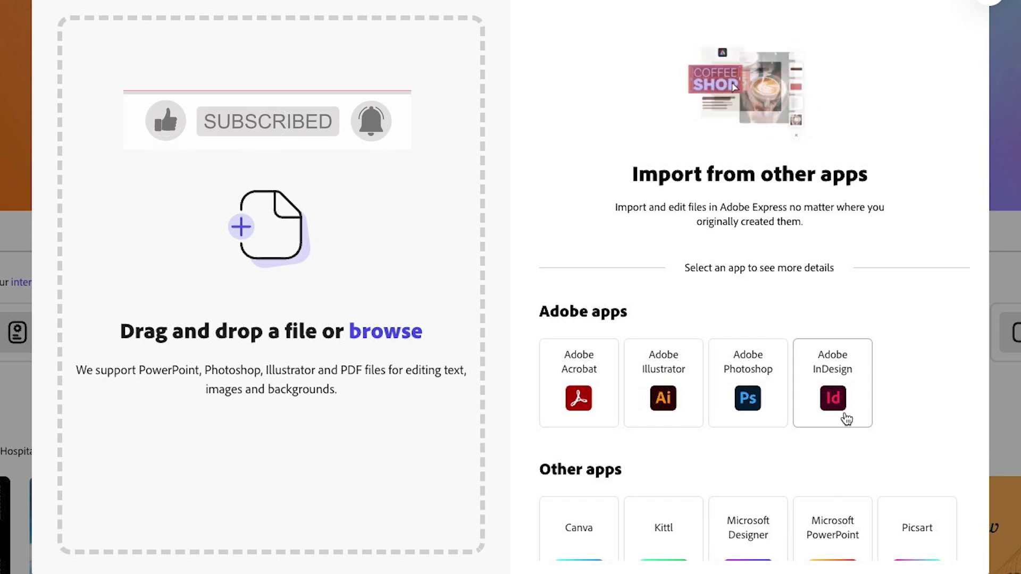
# Scroll through the Adobe apps, Other apps and Storage apps import source lists
pyautogui.scroll(-1, 846, 419)
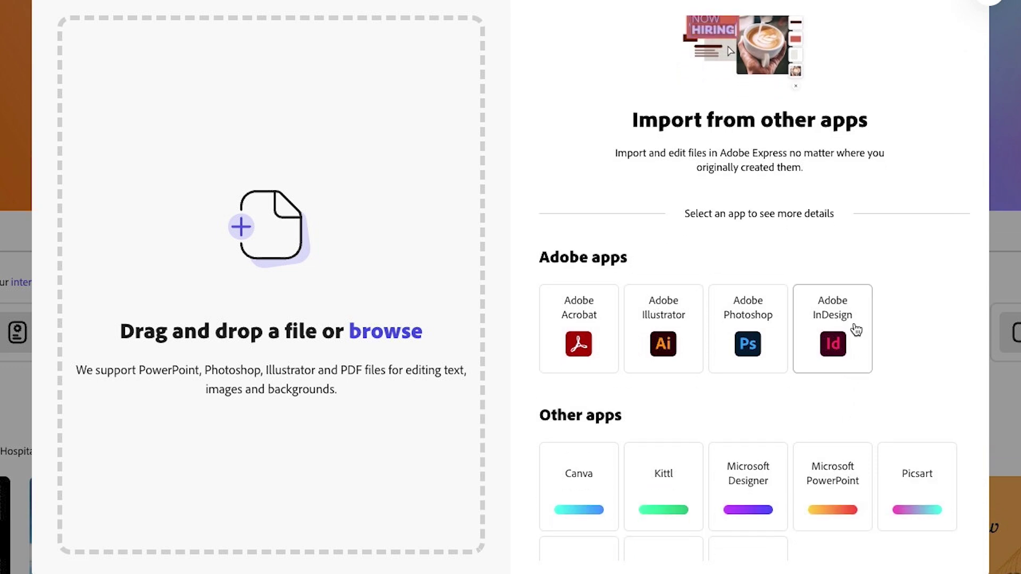
pyautogui.scroll(-2, 855, 328)
pyautogui.scroll(-3, 855, 324)
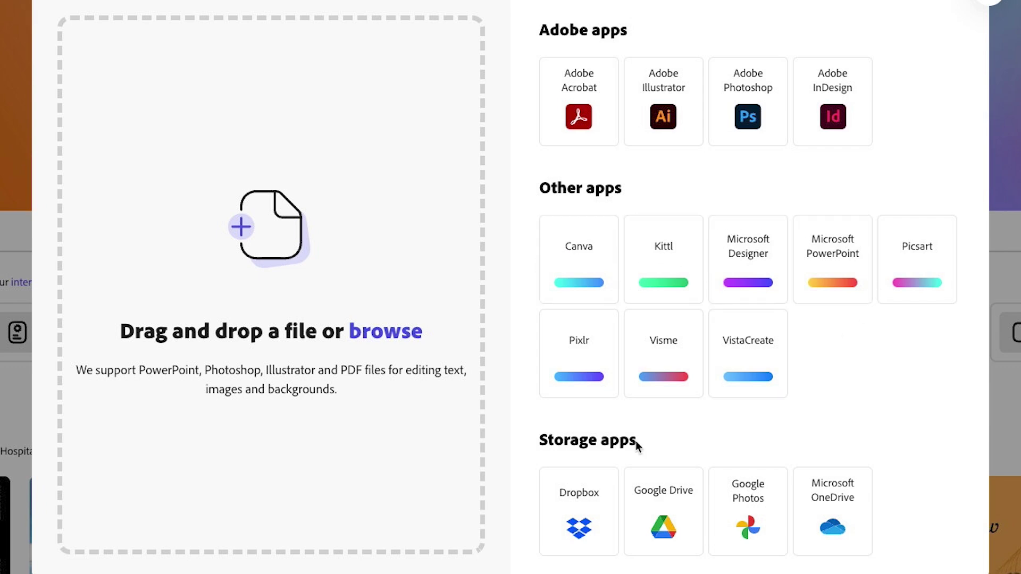
pyautogui.scroll(3, 834, 362)
pyautogui.scroll(3, 834, 363)
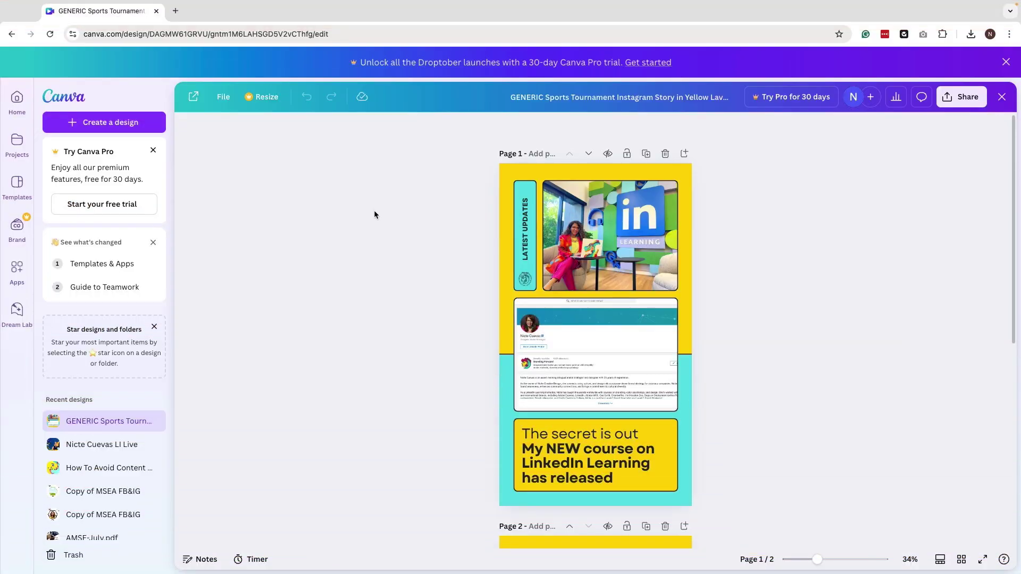
# Download both pages of the Canva story design as PDF Standard via Share > Download
pyautogui.scroll(-7, 374, 210)
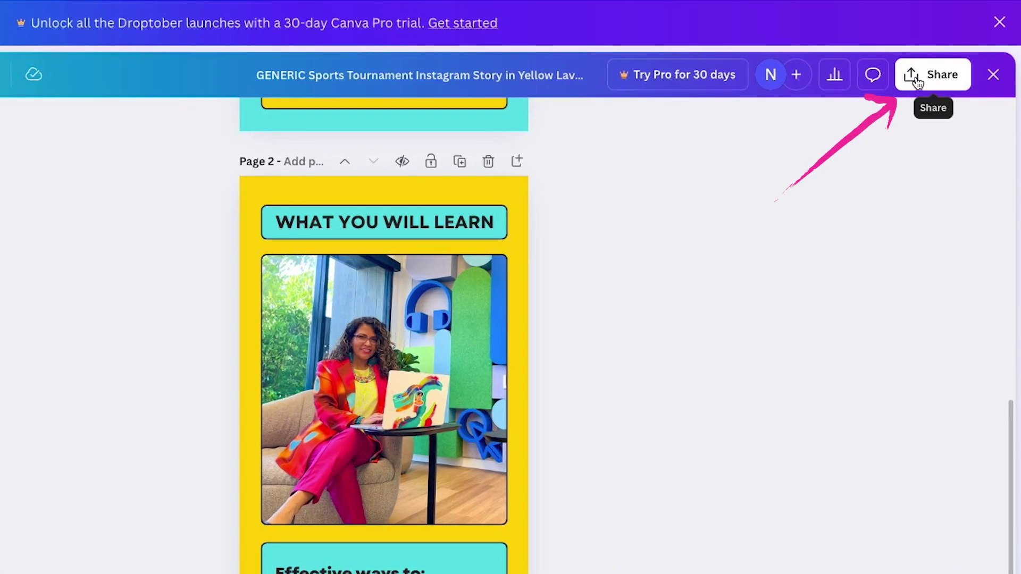
pyautogui.click(916, 77)
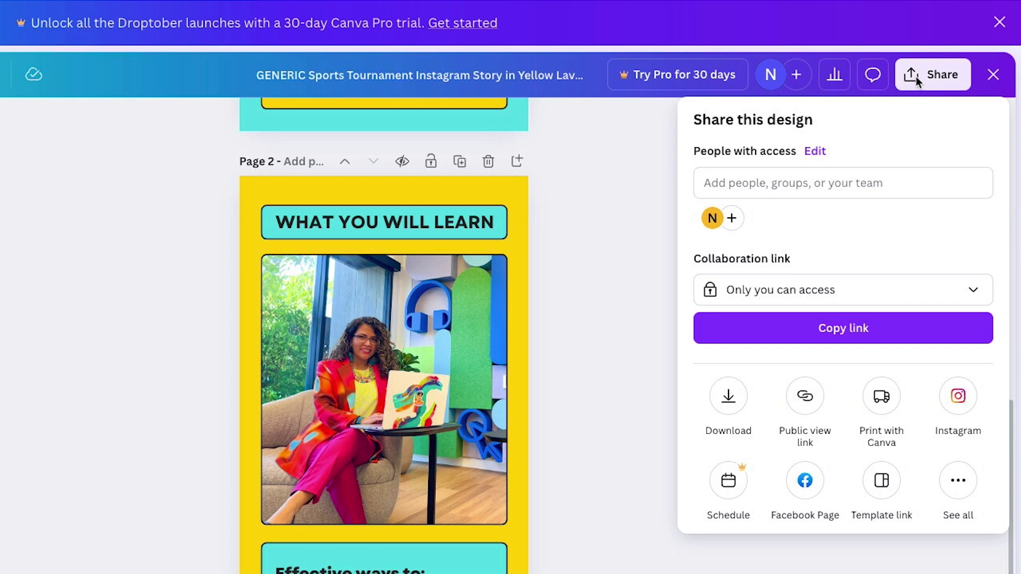
pyautogui.click(729, 399)
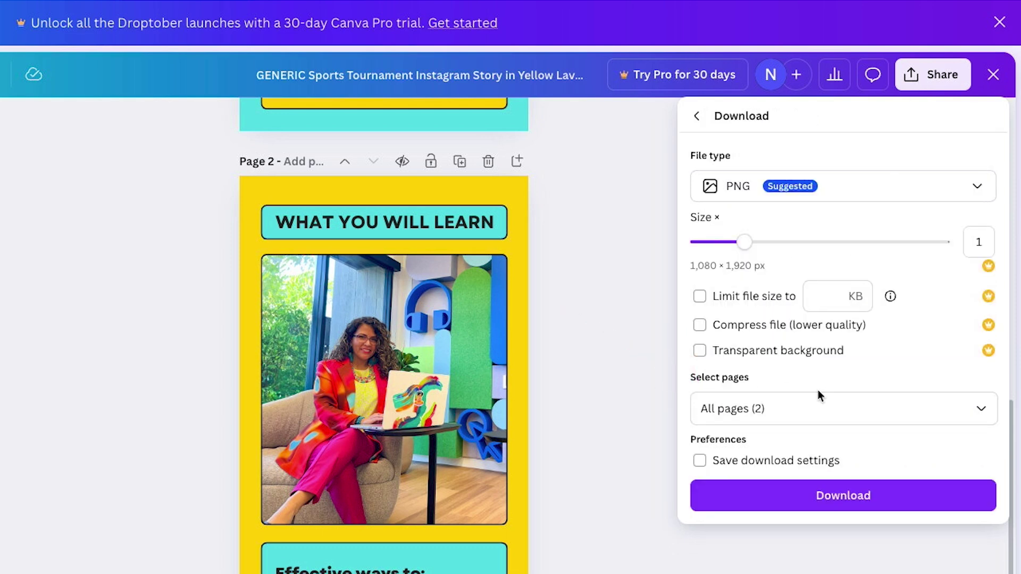
pyautogui.click(851, 189)
pyautogui.click(823, 342)
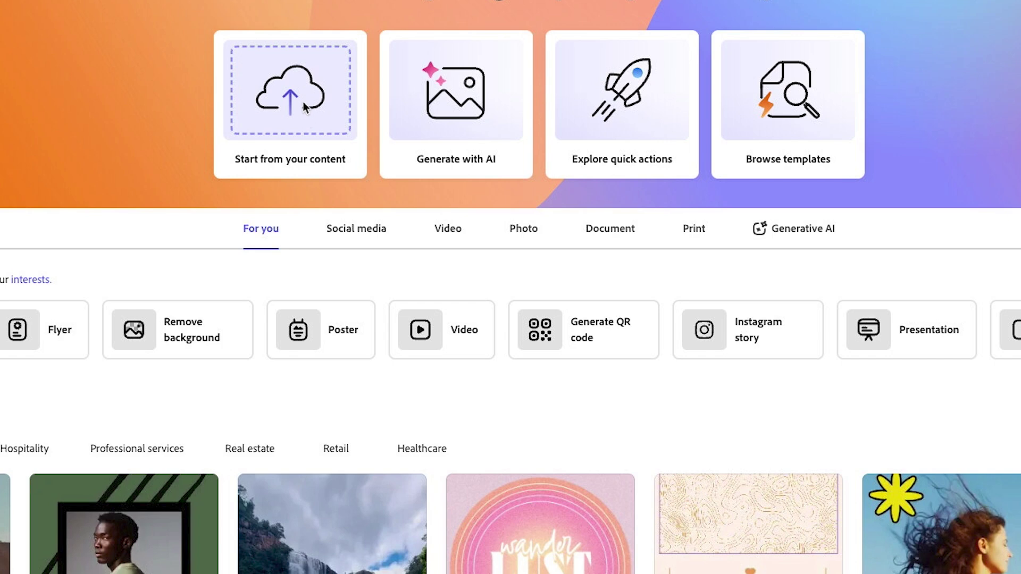
# Upload 'template to upload.pdf' through Start from your content to convert it into an Adobe Express file
pyautogui.click(303, 105)
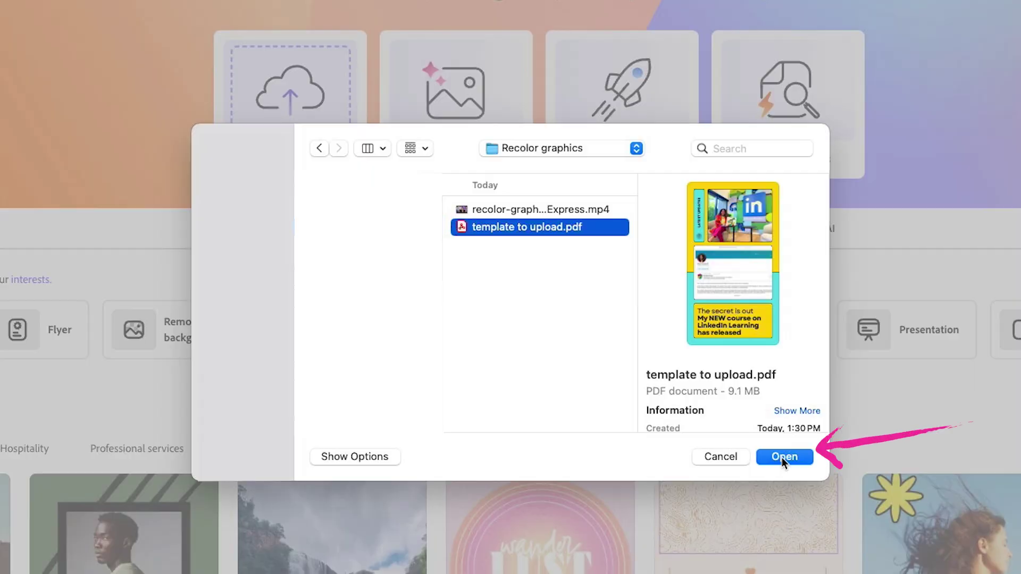
pyautogui.click(782, 457)
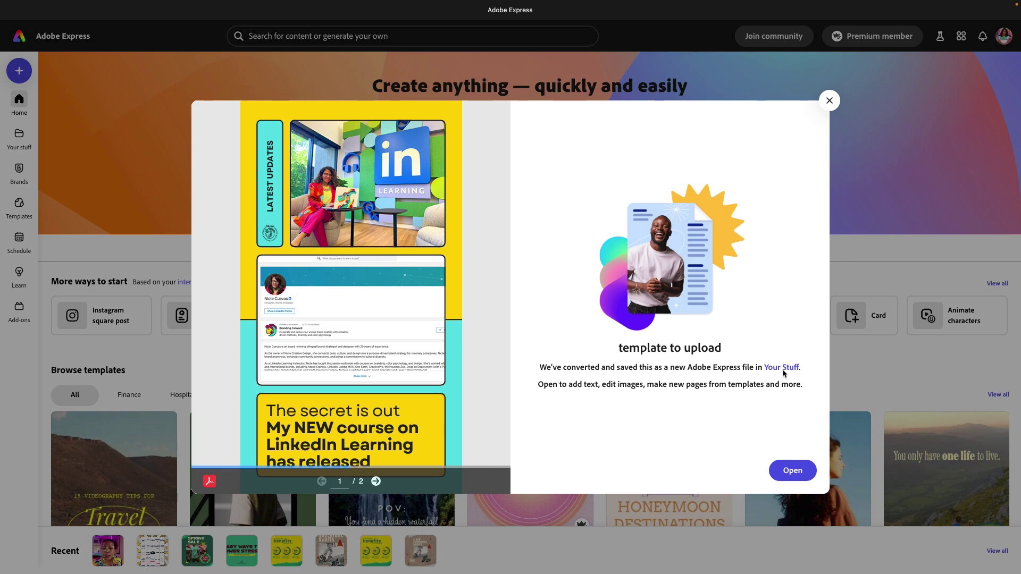
# Open the converted file in the editor and select the grouped page 1 elements
pyautogui.click(792, 471)
pyautogui.click(640, 297)
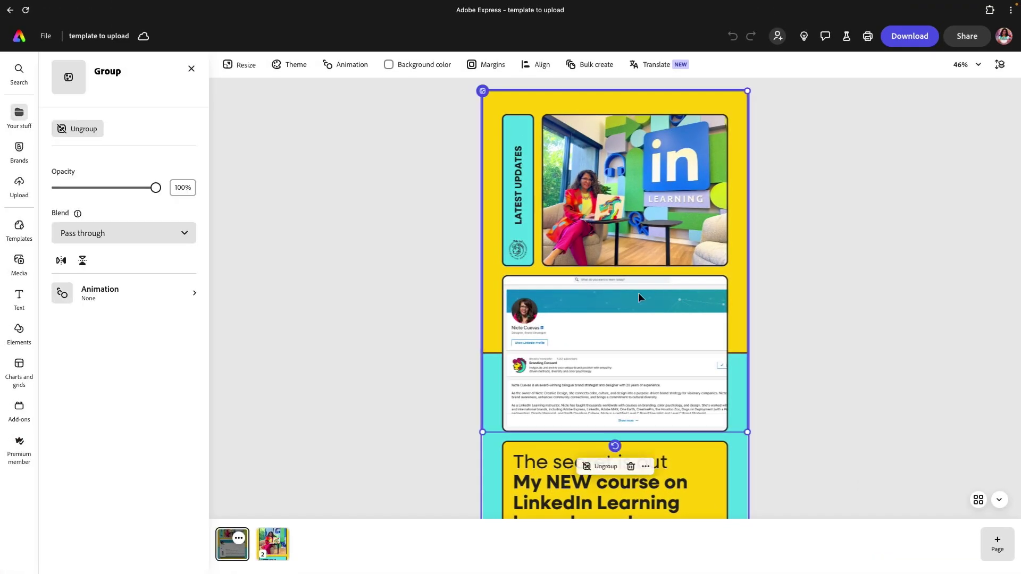
pyautogui.click(699, 215)
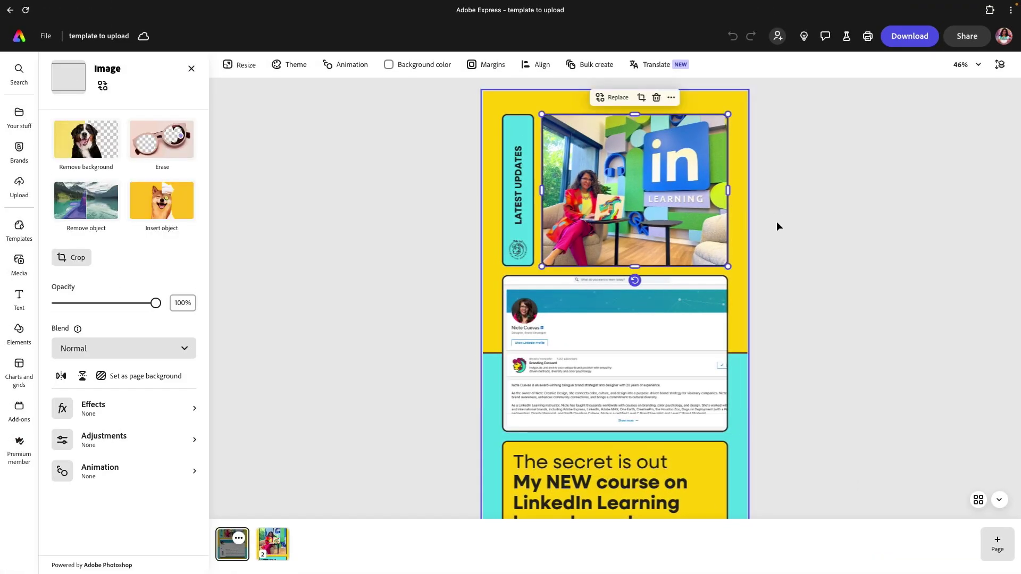
pyautogui.click(720, 98)
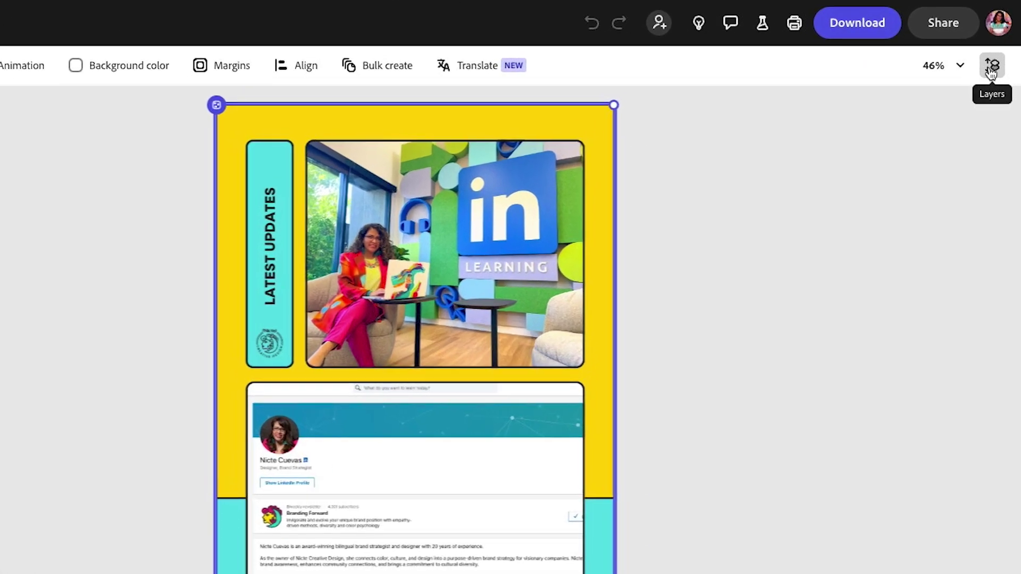
# Ungroup page 1 from the Layers panel, then select the LinkedIn photo on its own
pyautogui.click(991, 68)
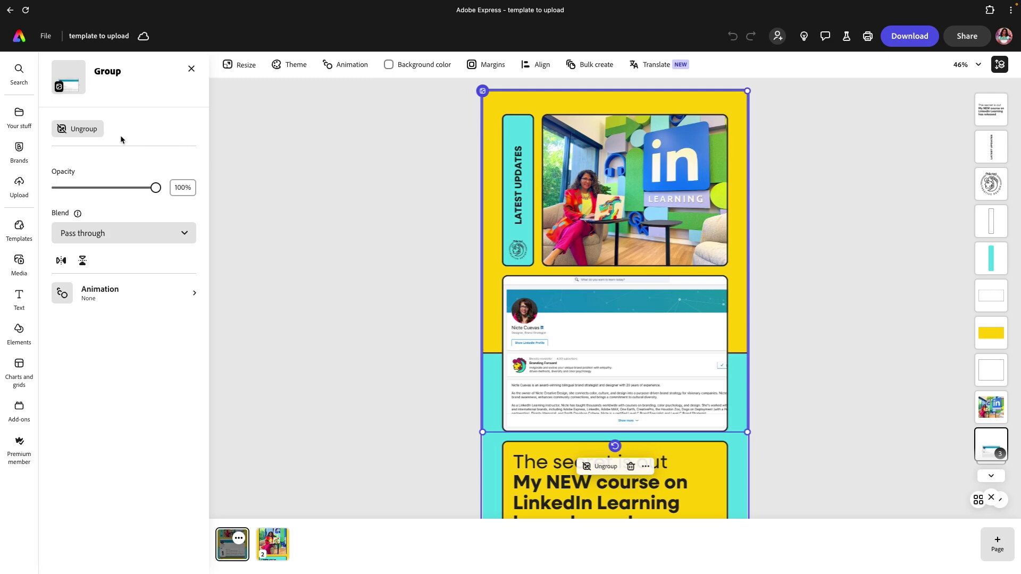
pyautogui.click(80, 129)
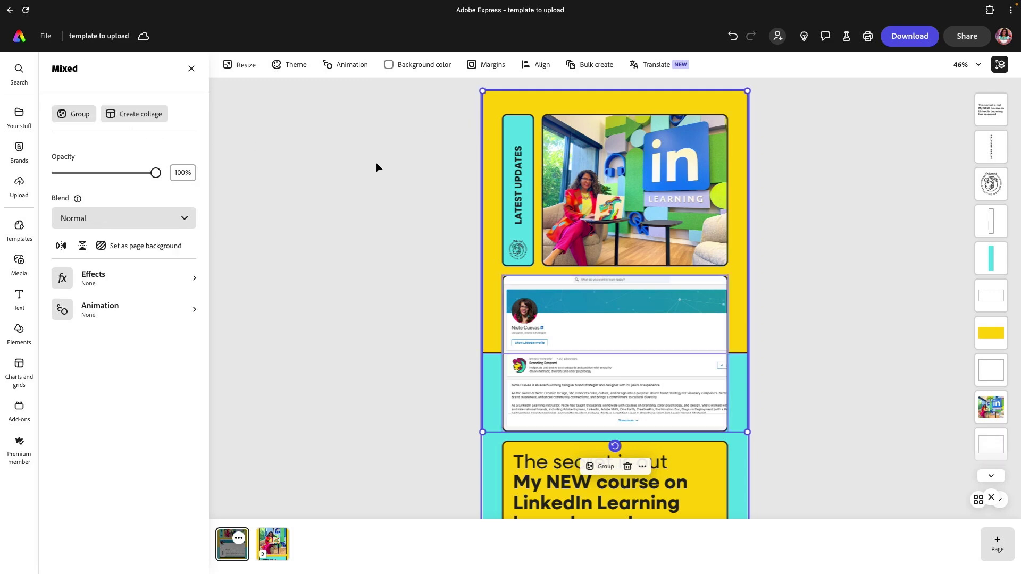
pyautogui.click(375, 162)
pyautogui.click(585, 156)
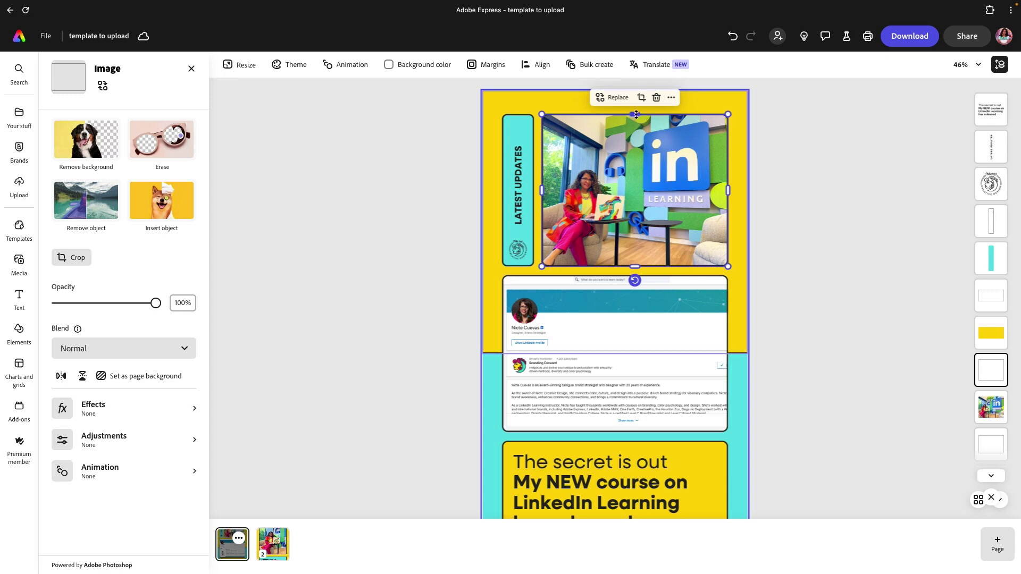
pyautogui.moveTo(636, 115); pyautogui.dragTo(636, 154)
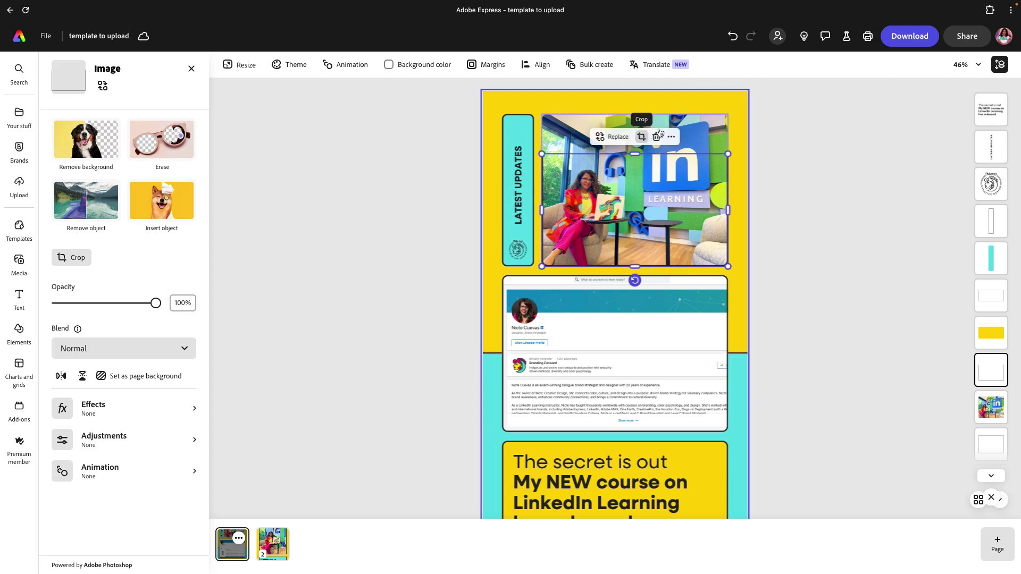
pyautogui.click(700, 124)
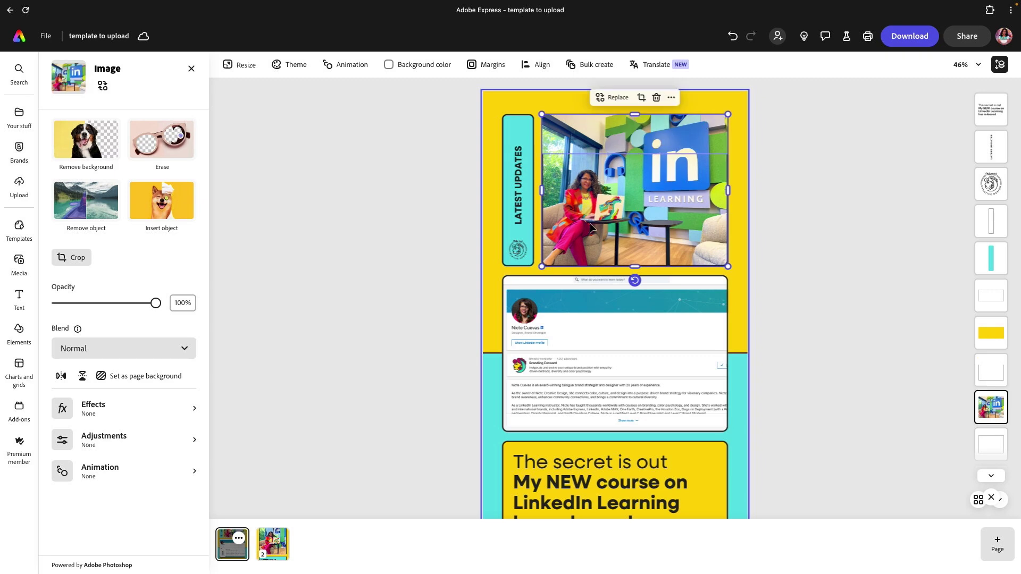
pyautogui.click(828, 216)
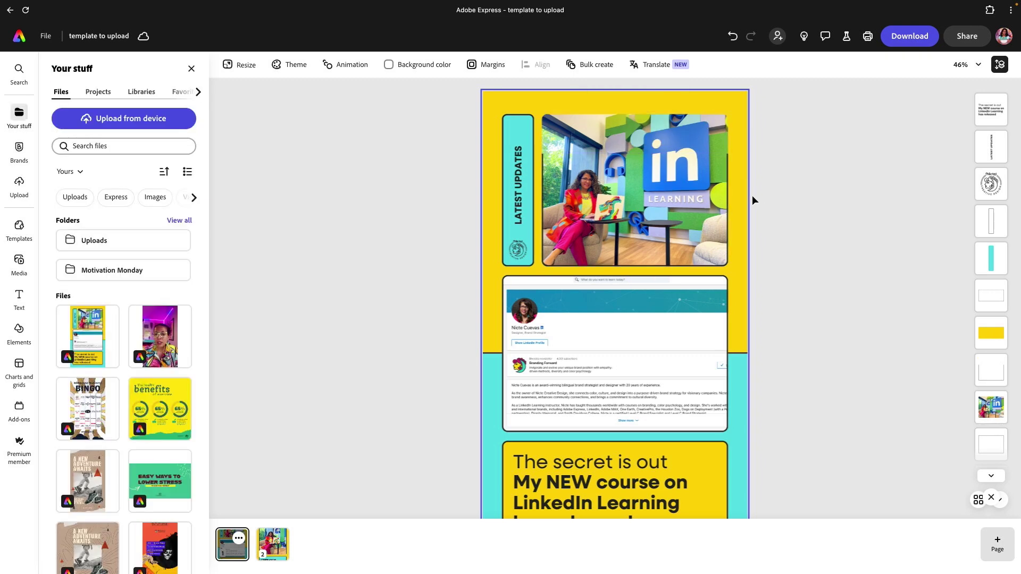
pyautogui.click(727, 187)
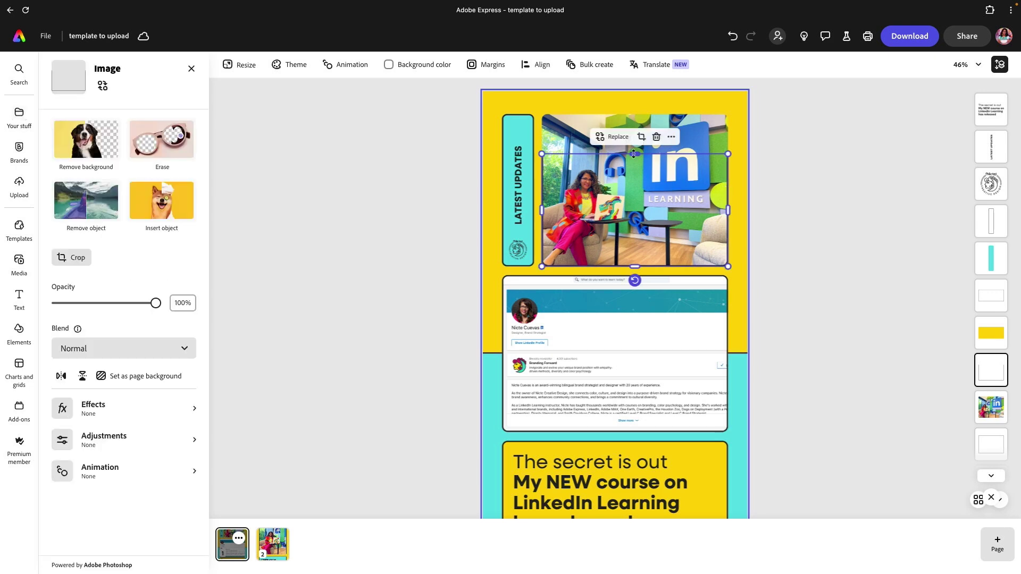
pyautogui.moveTo(633, 154); pyautogui.dragTo(636, 114)
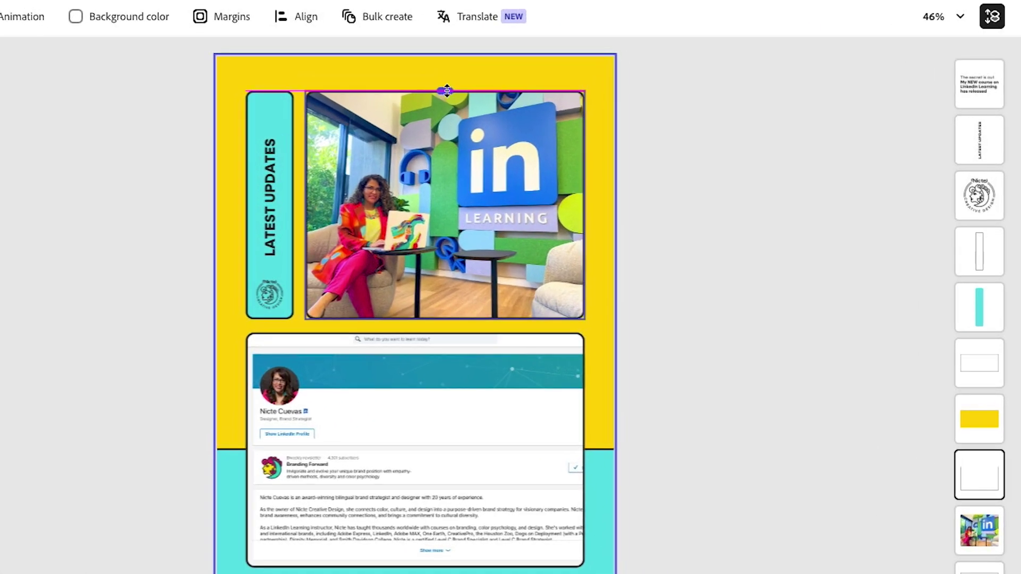
pyautogui.moveTo(447, 90); pyautogui.dragTo(447, 91)
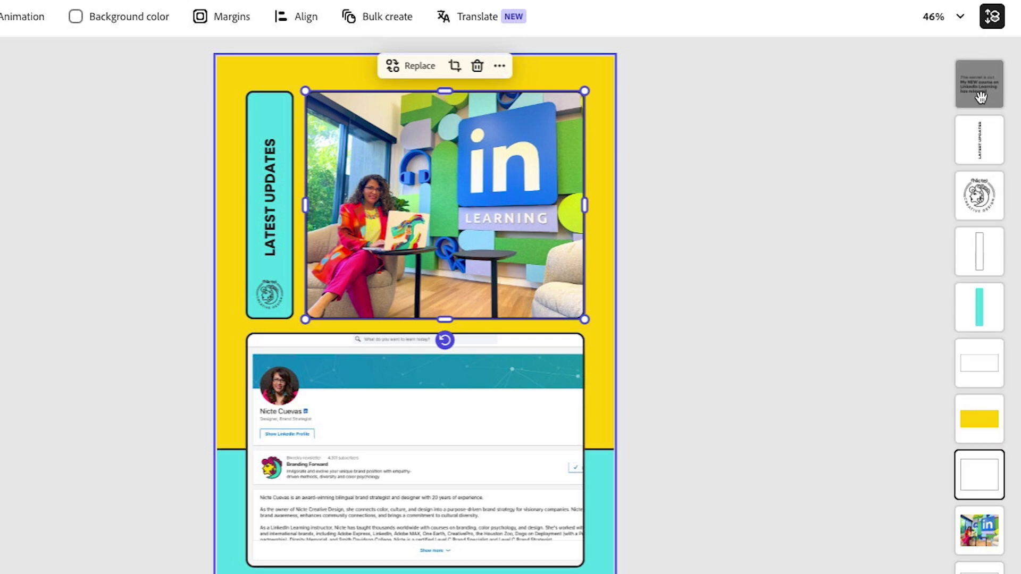
pyautogui.click(992, 24)
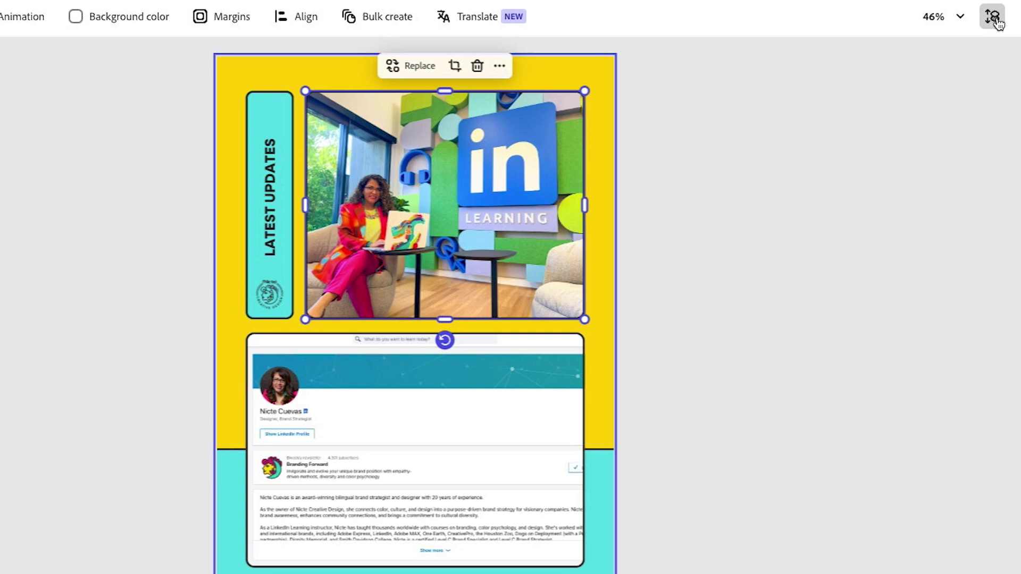
pyautogui.click(996, 22)
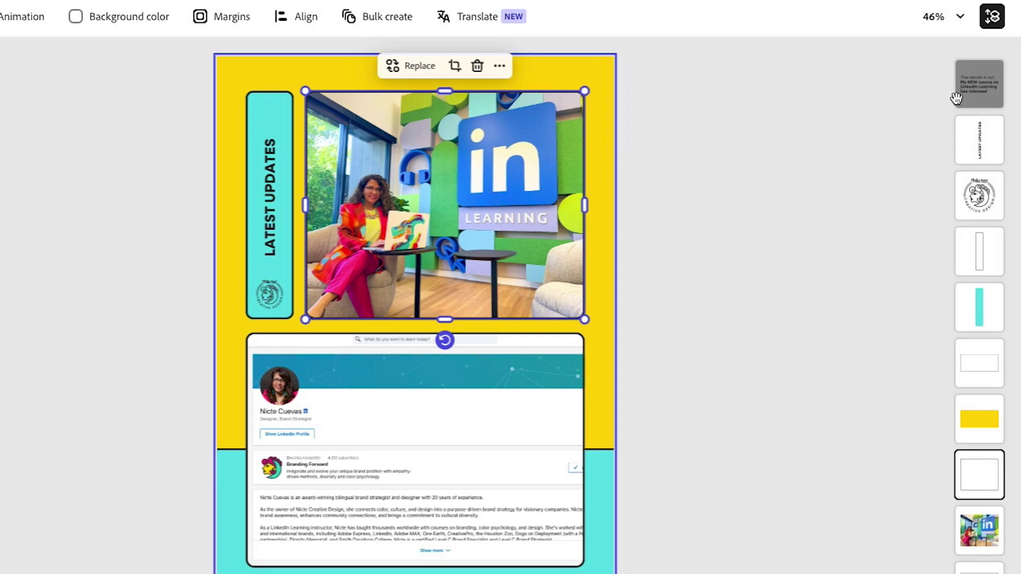
# Scroll down to page 2 with the 'WHAT YOU WILL LEARN' photo and 'Effective ways to' list
pyautogui.scroll(-3, 664, 492)
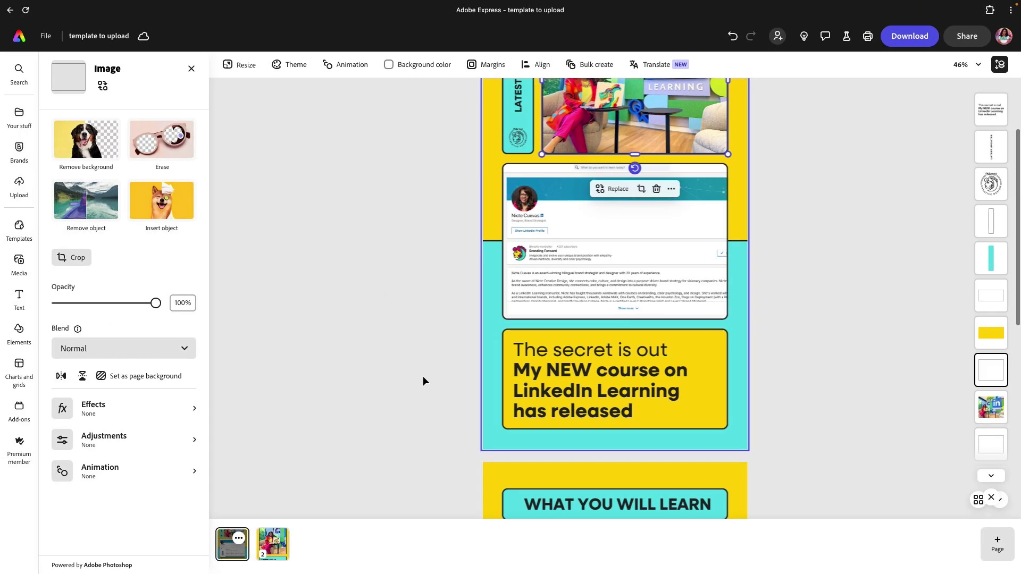
pyautogui.scroll(-5, 545, 362)
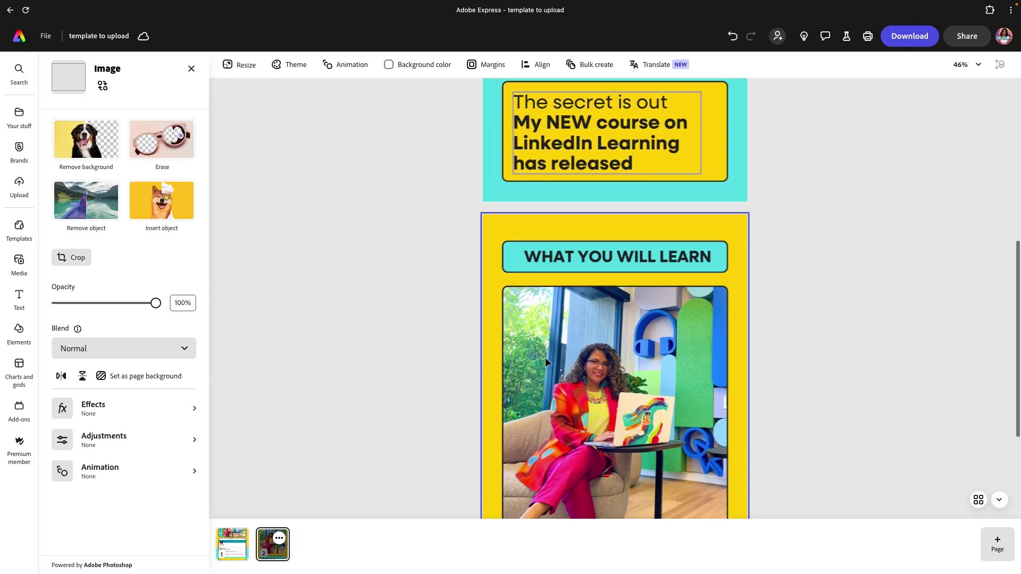
pyautogui.scroll(-3, 545, 357)
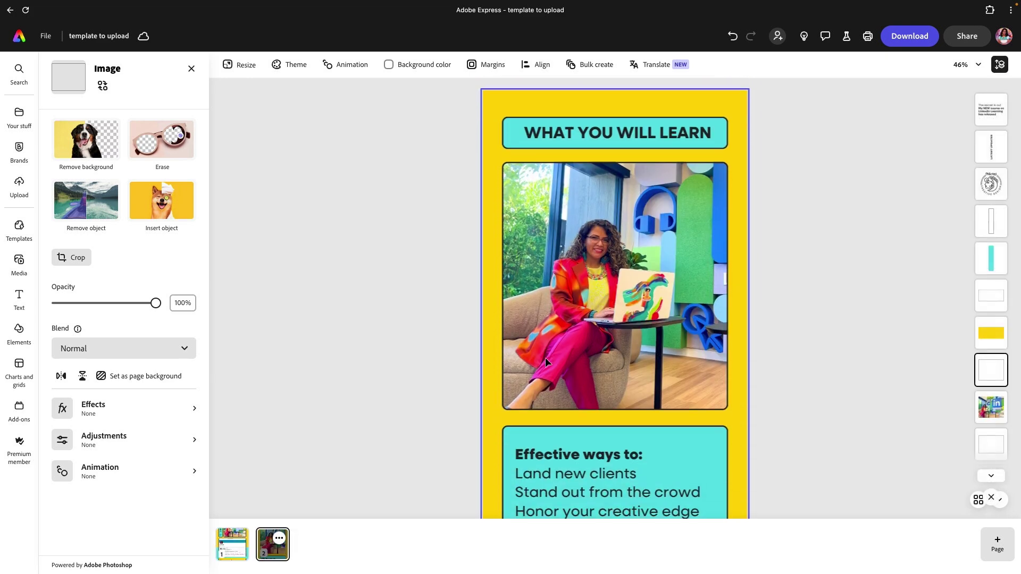
pyautogui.scroll(-2, 546, 362)
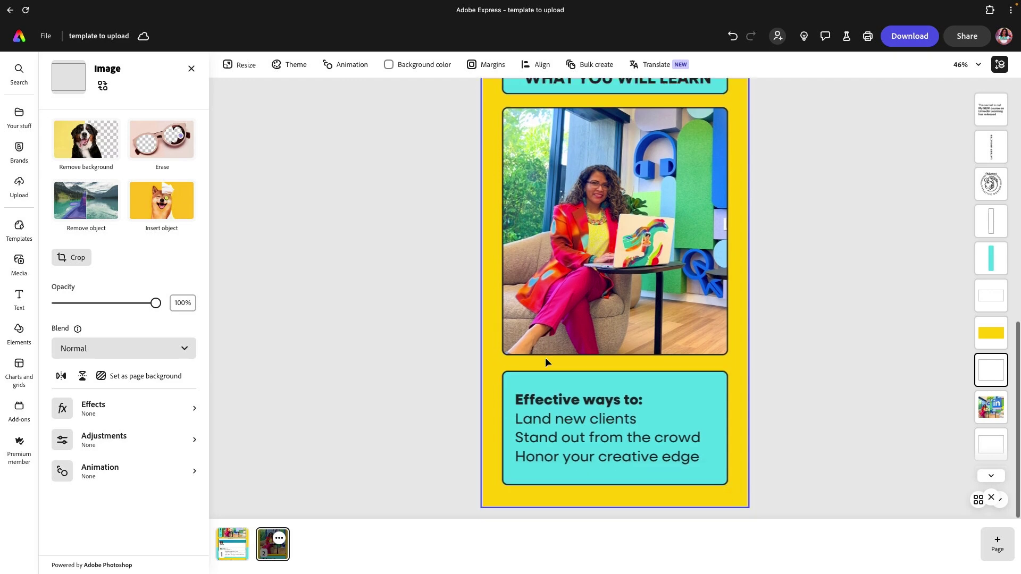